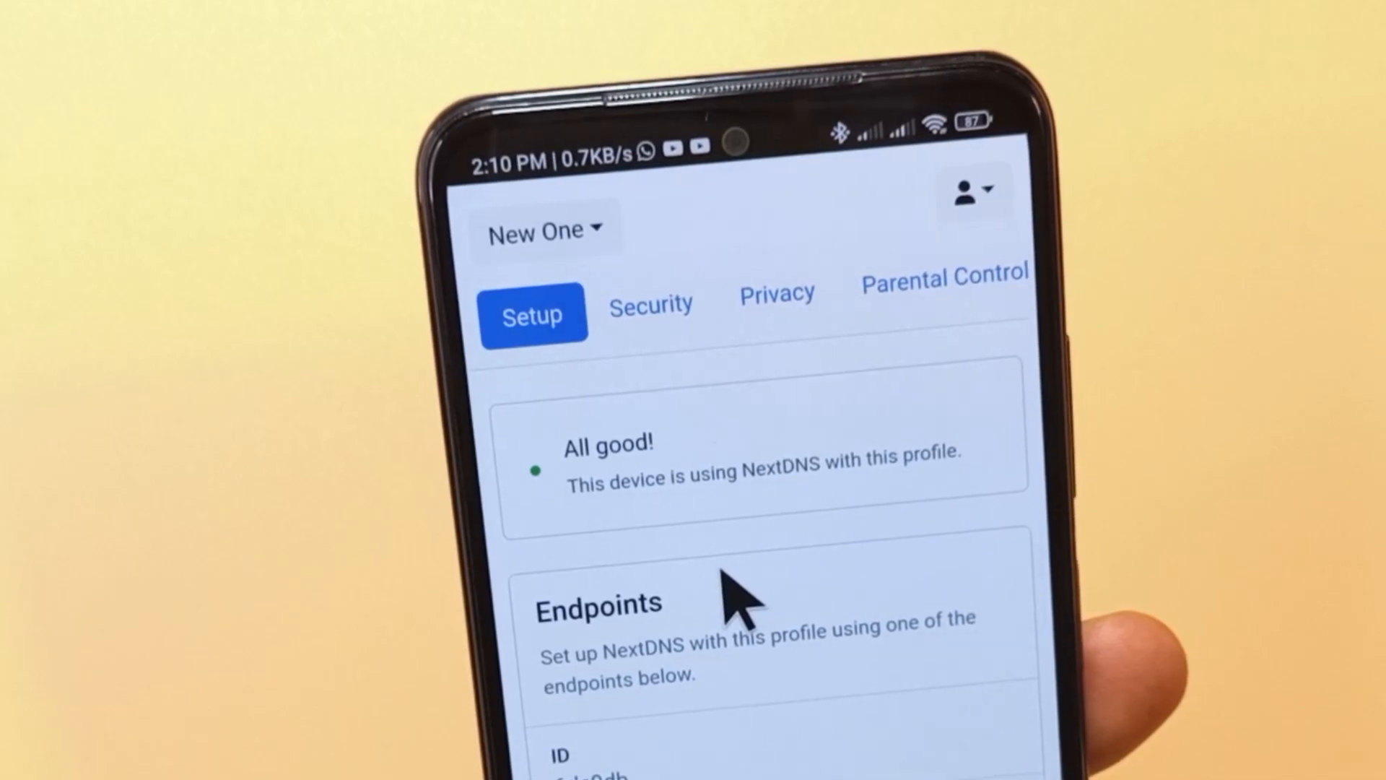
Create a new NextDNS profile named 'Gambling' from the profile list
click(558, 247)
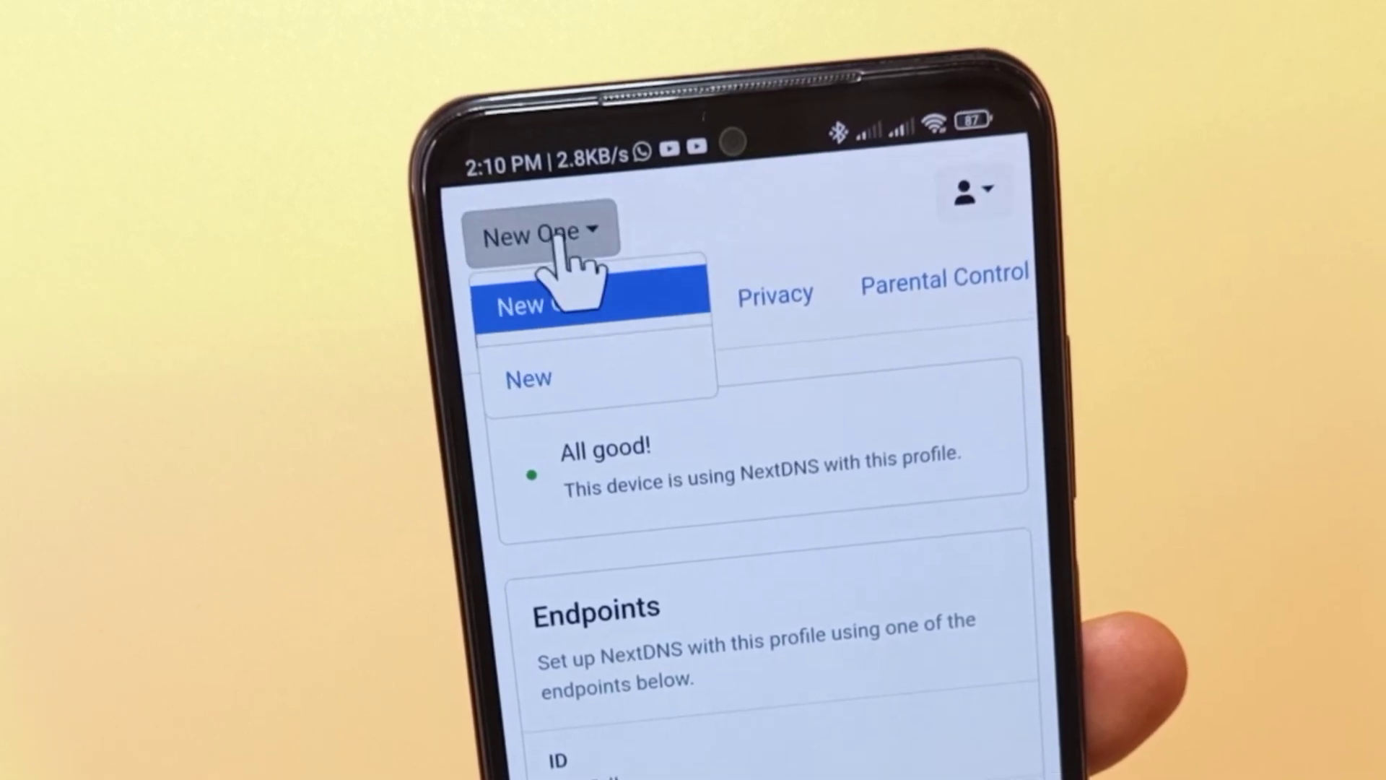
click(531, 381)
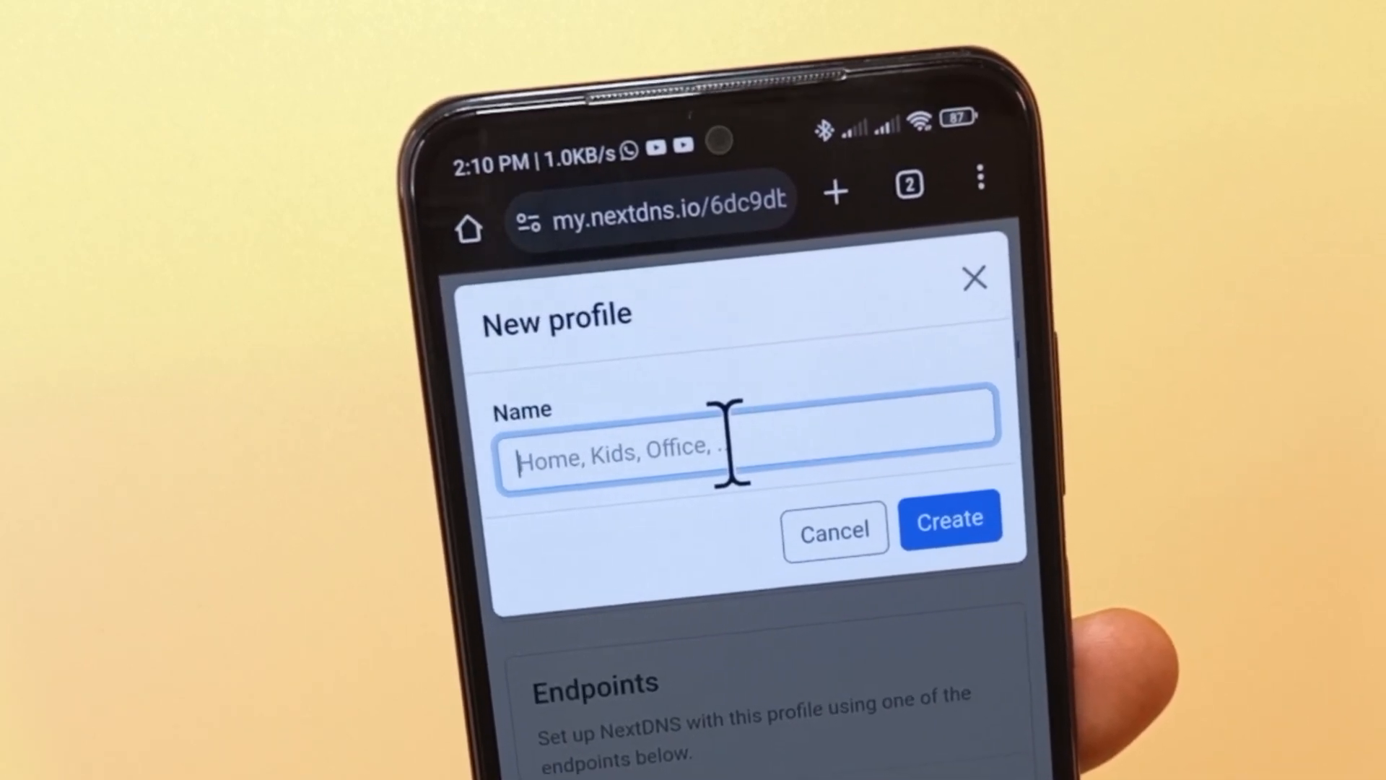
text(Gambling)
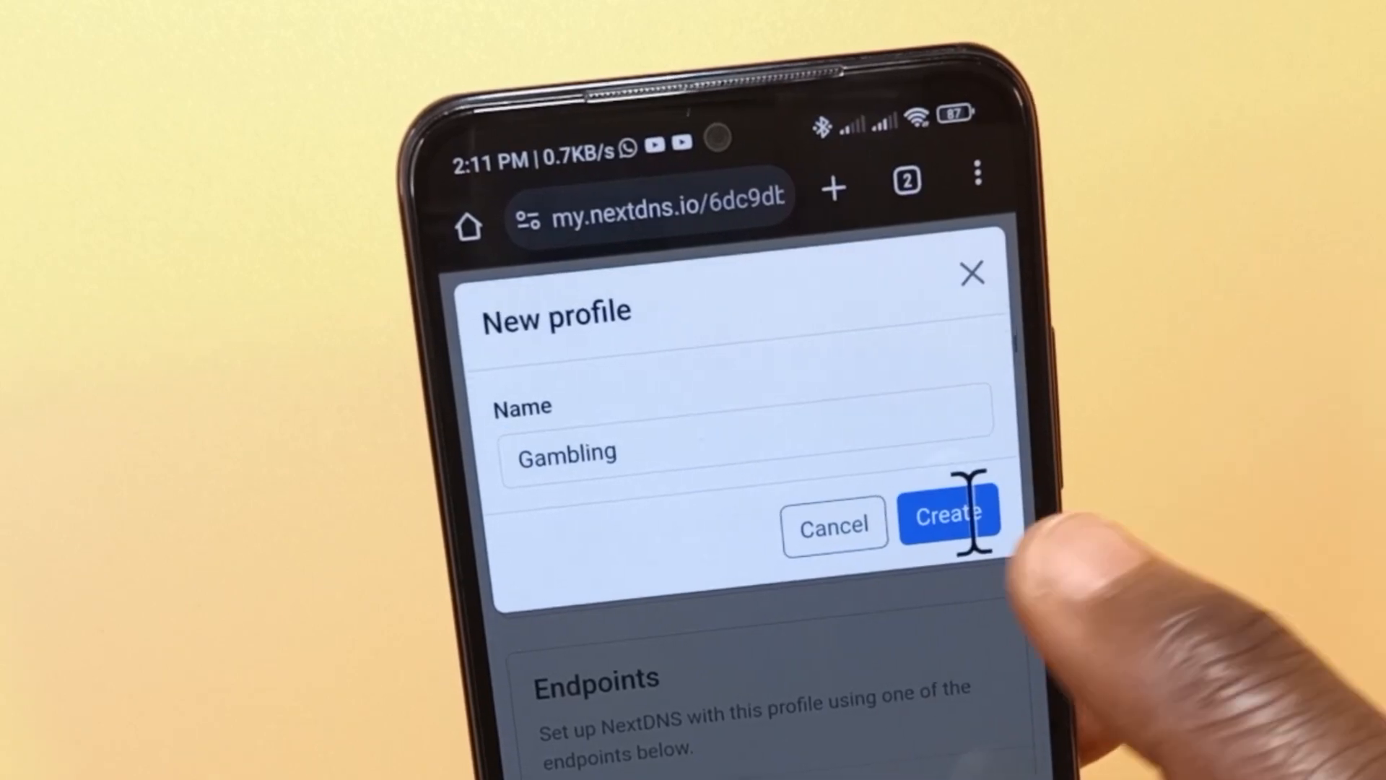
click(949, 515)
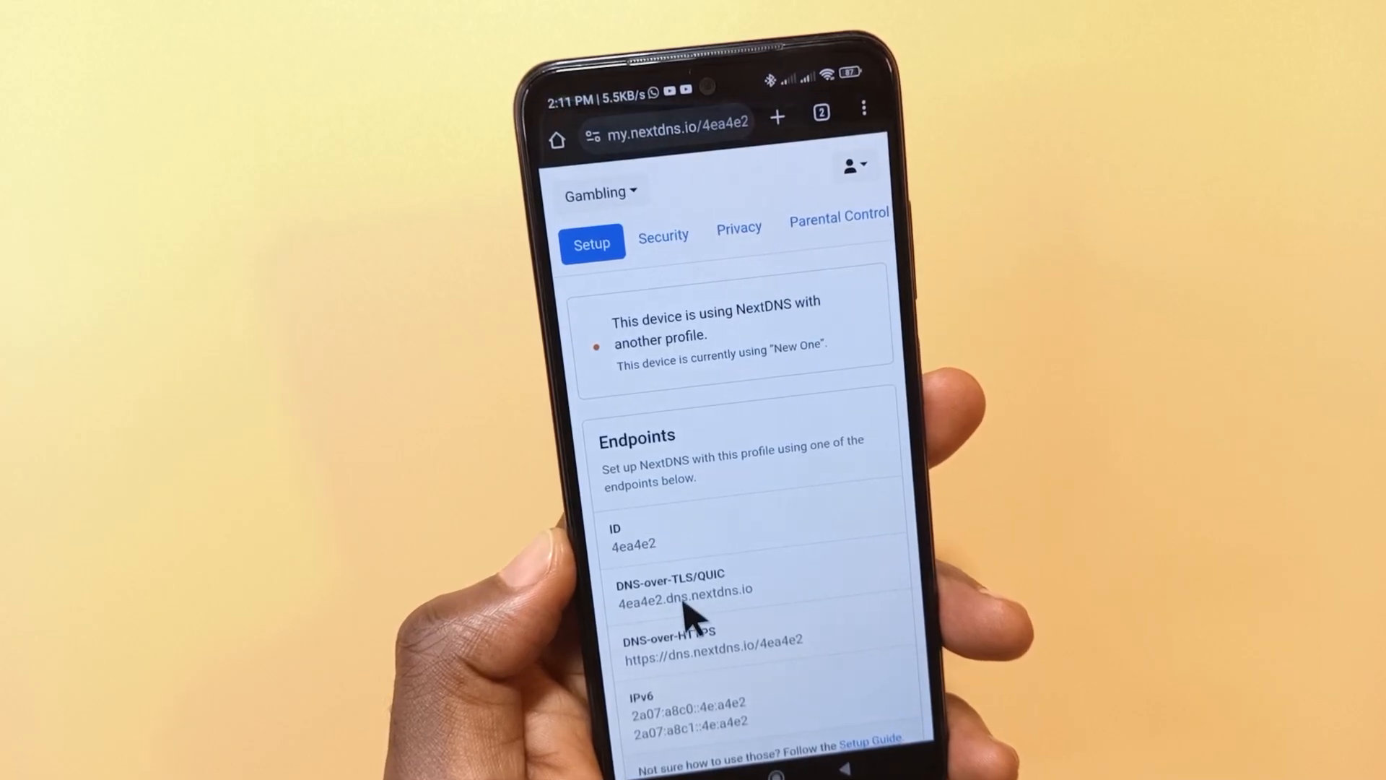
scroll(693, 601, down, 3)
scroll(694, 601, down, 3)
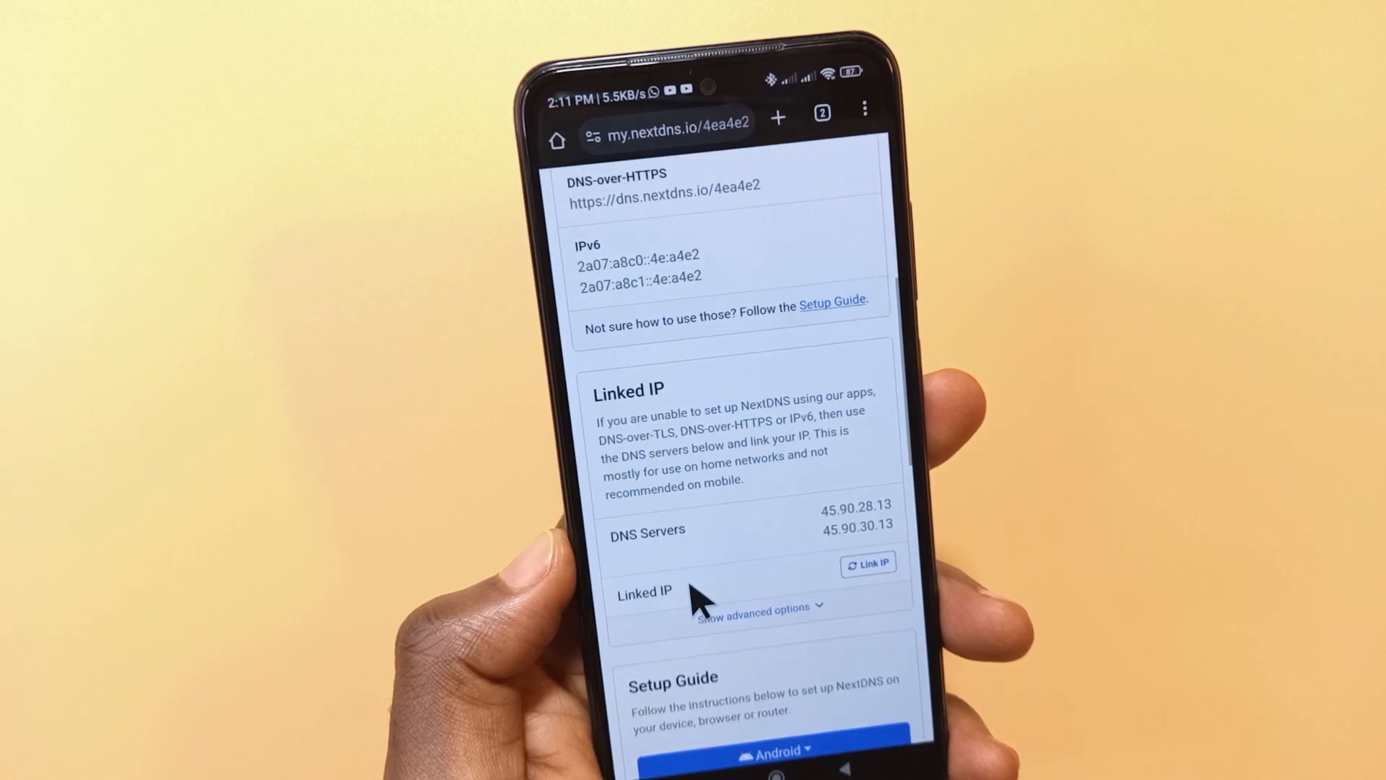
scroll(694, 600, down, 3)
scroll(699, 598, down, 3)
scroll(693, 563, down, 3)
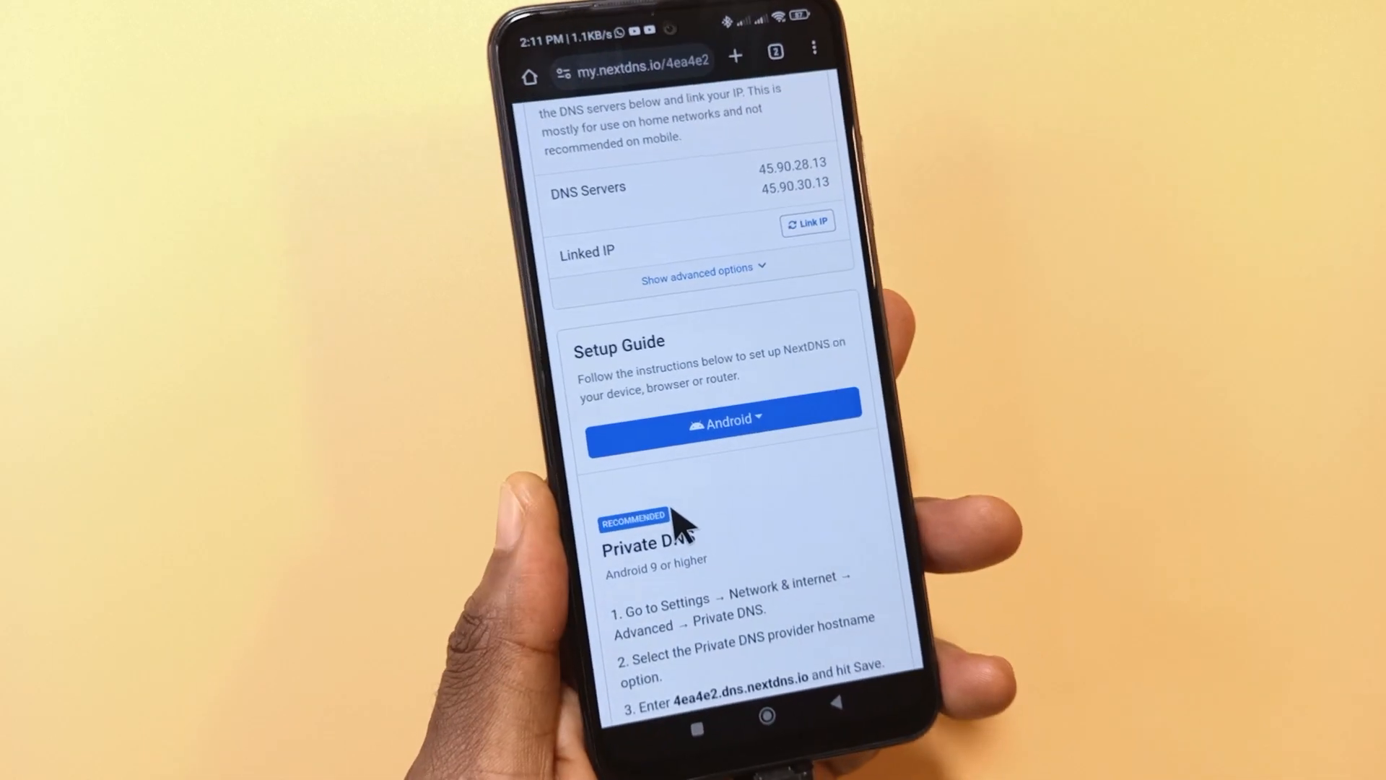
scroll(684, 528, down, 3)
scroll(688, 541, down, 3)
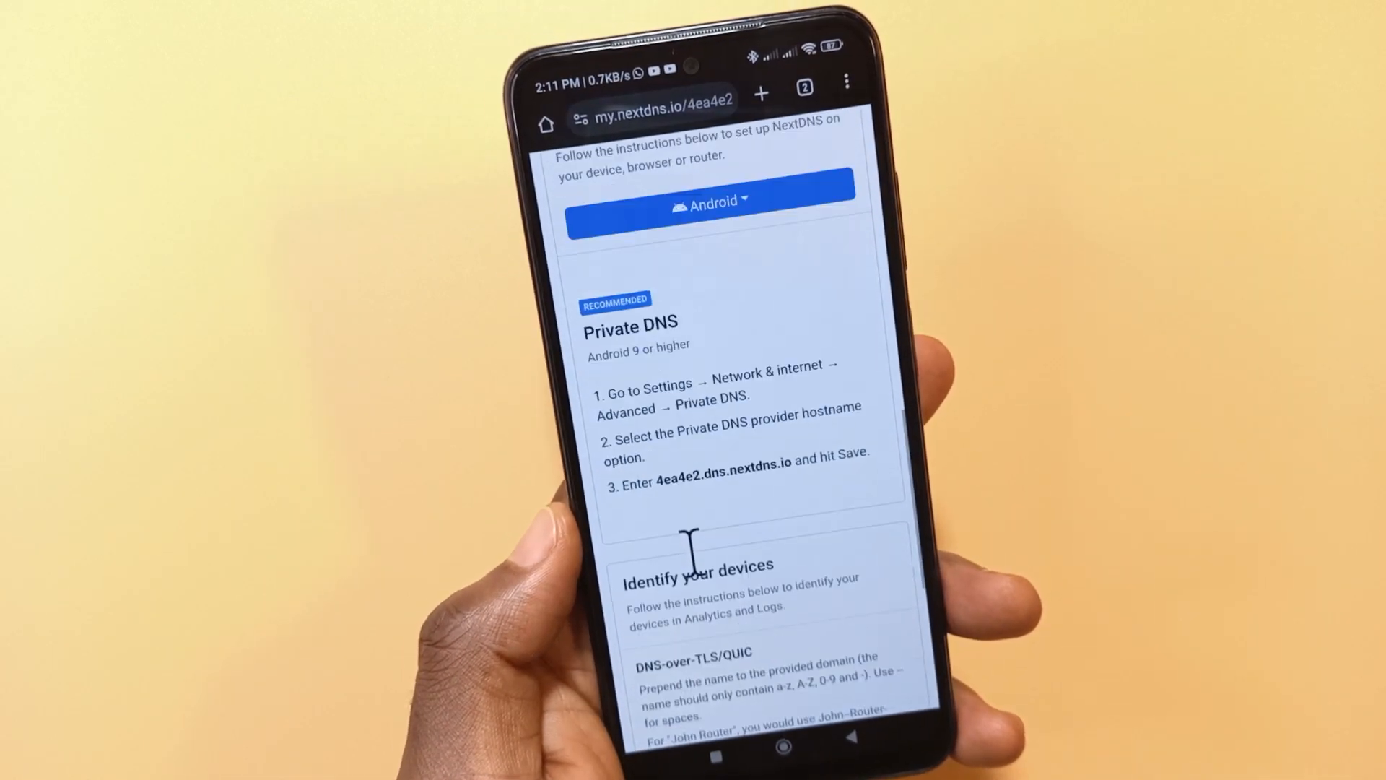
scroll(691, 552, down, 3)
scroll(691, 552, down, 3)
scroll(690, 553, up, 5)
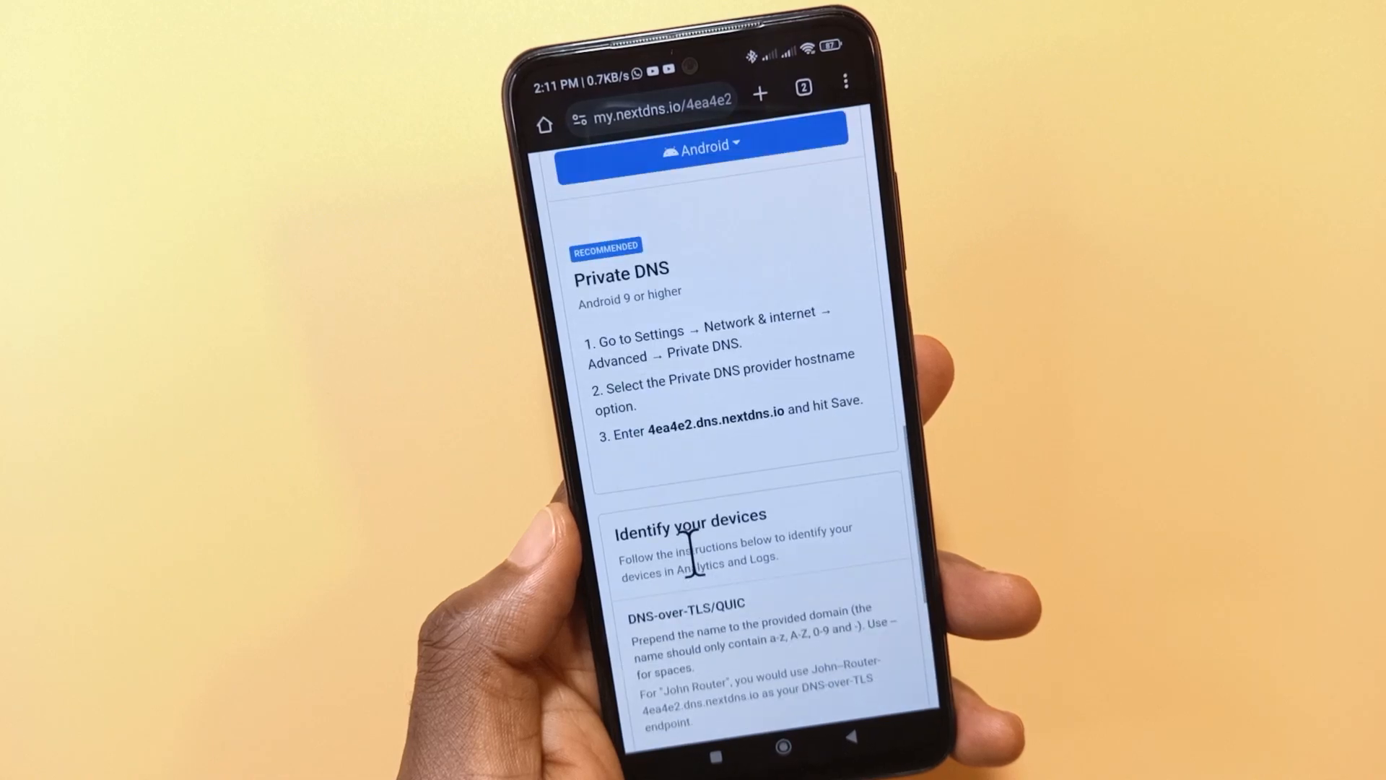
scroll(691, 553, up, 4)
scroll(691, 555, down, 2)
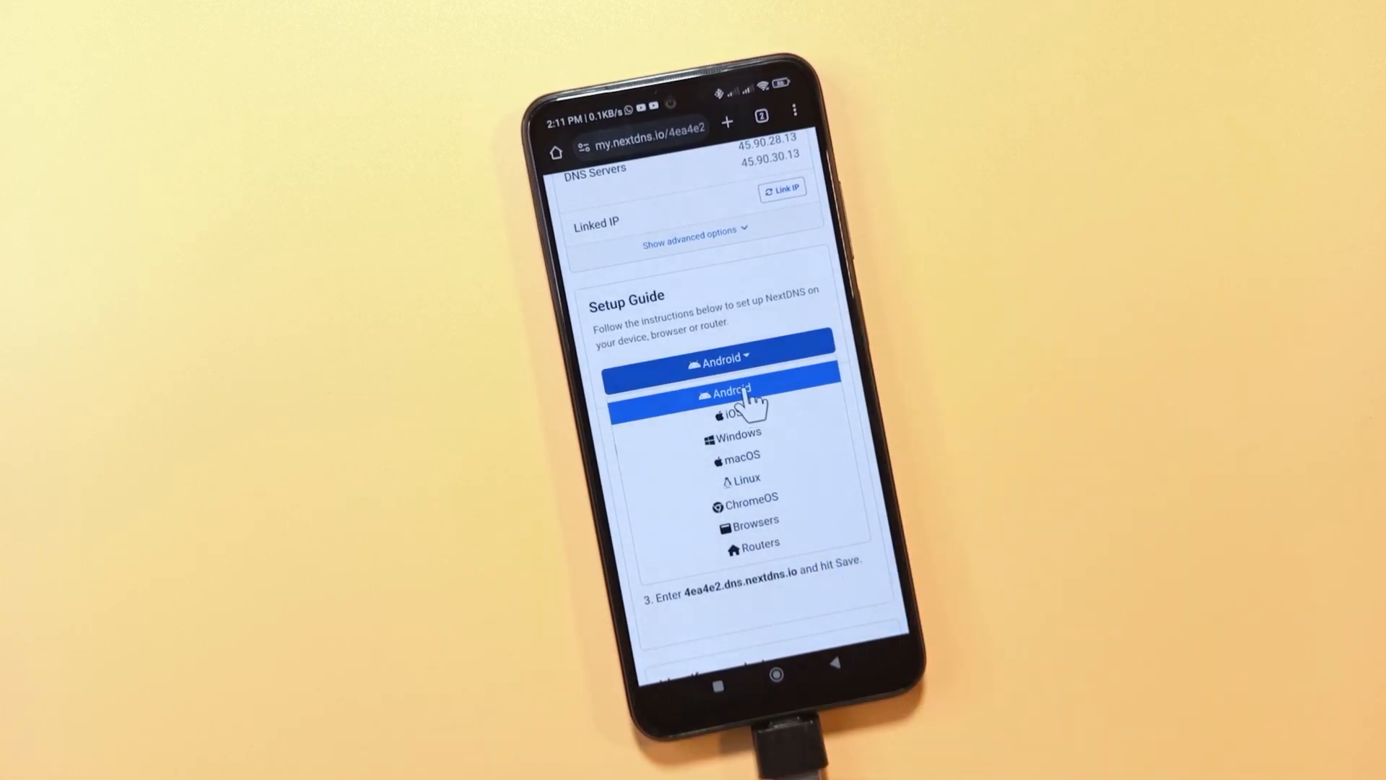
Choose Android setup and copy the Private DNS hostname 4ea4e2.dns.nextdns.io
click(750, 395)
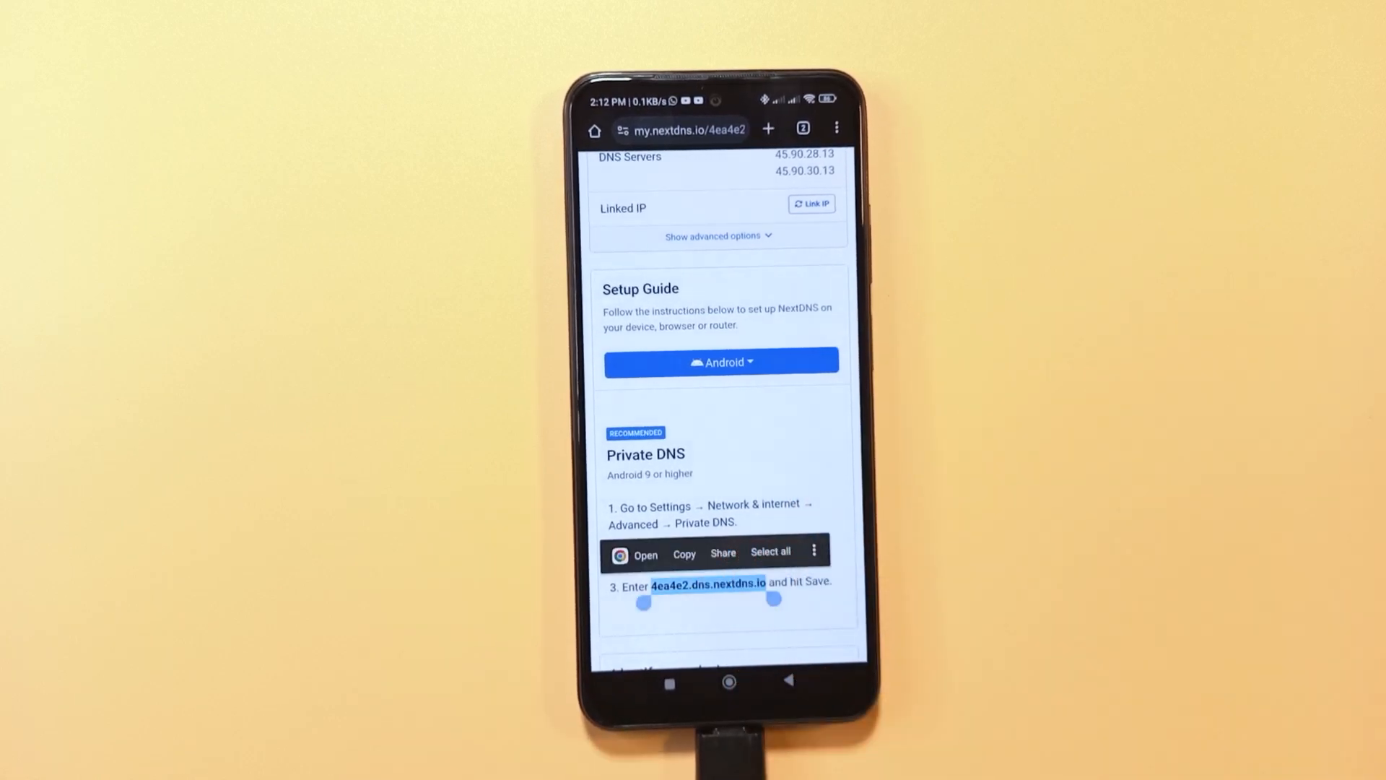
click(686, 552)
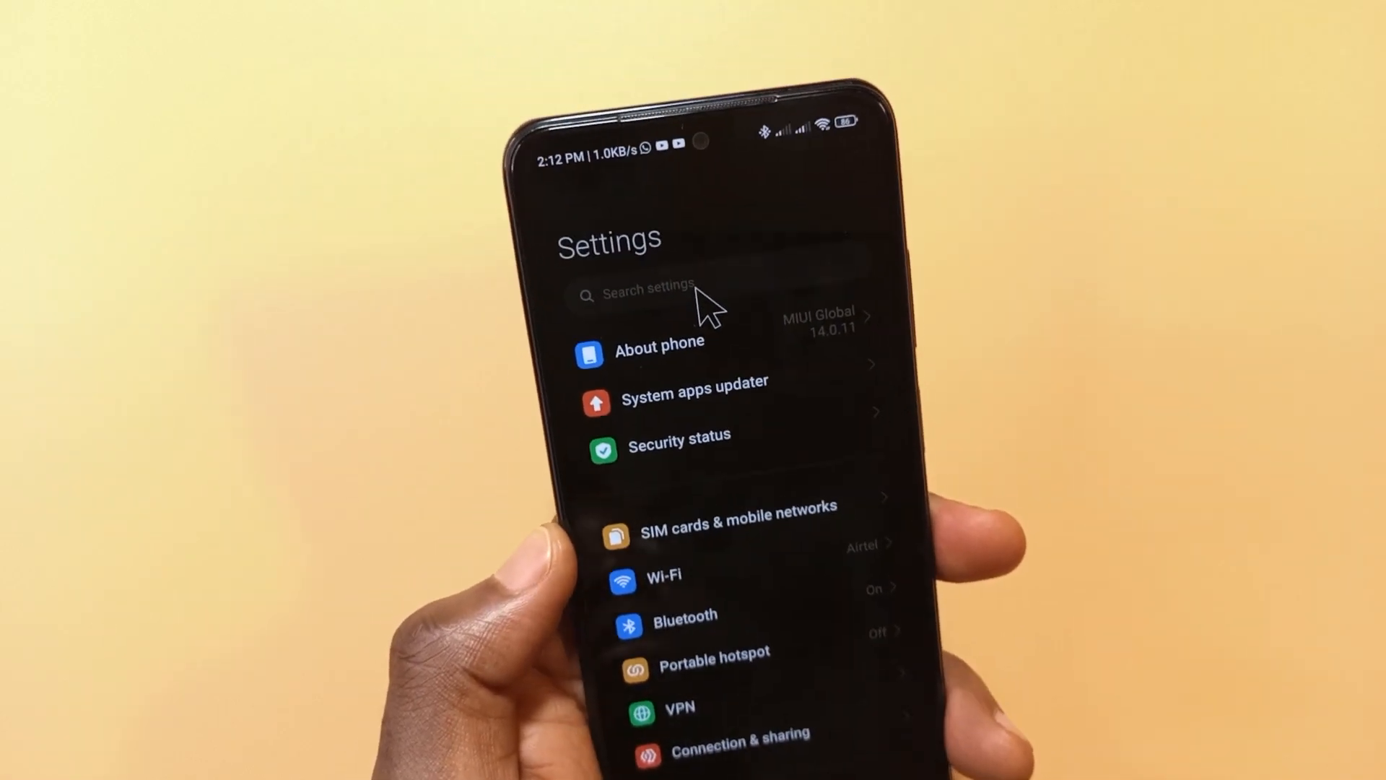
Search Android Settings for Private DNS to paste the Gambling profile's hostname
click(698, 292)
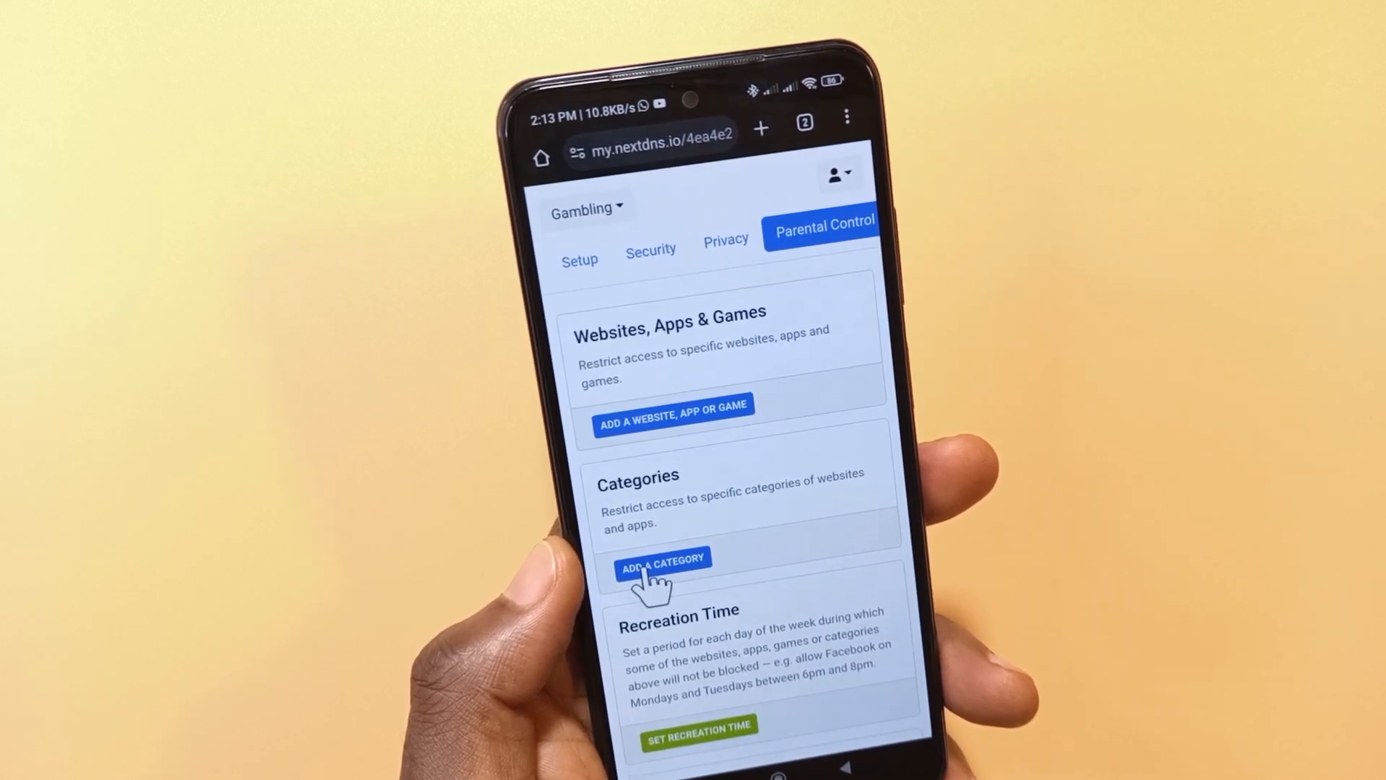
Add the Gambling category to the profile's blocked categories and close the list
click(650, 574)
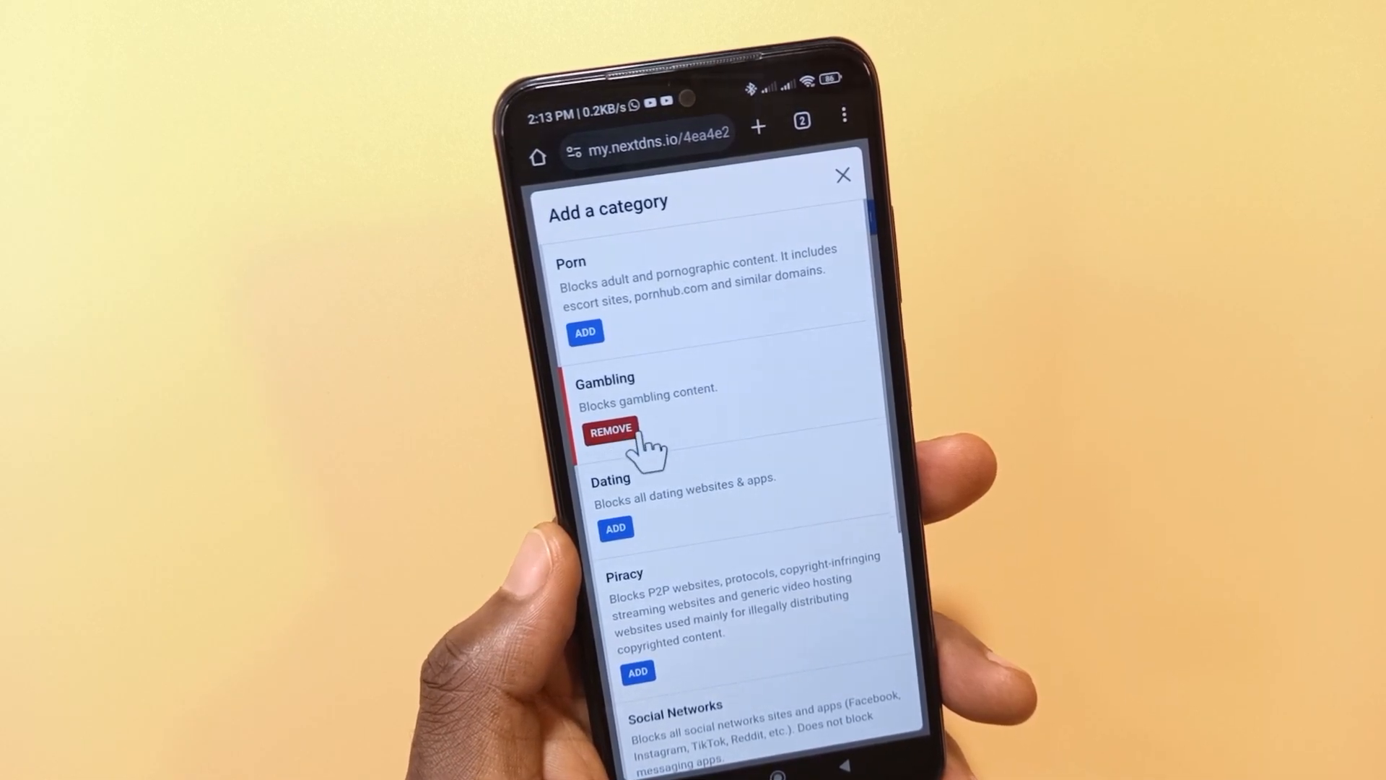
click(846, 177)
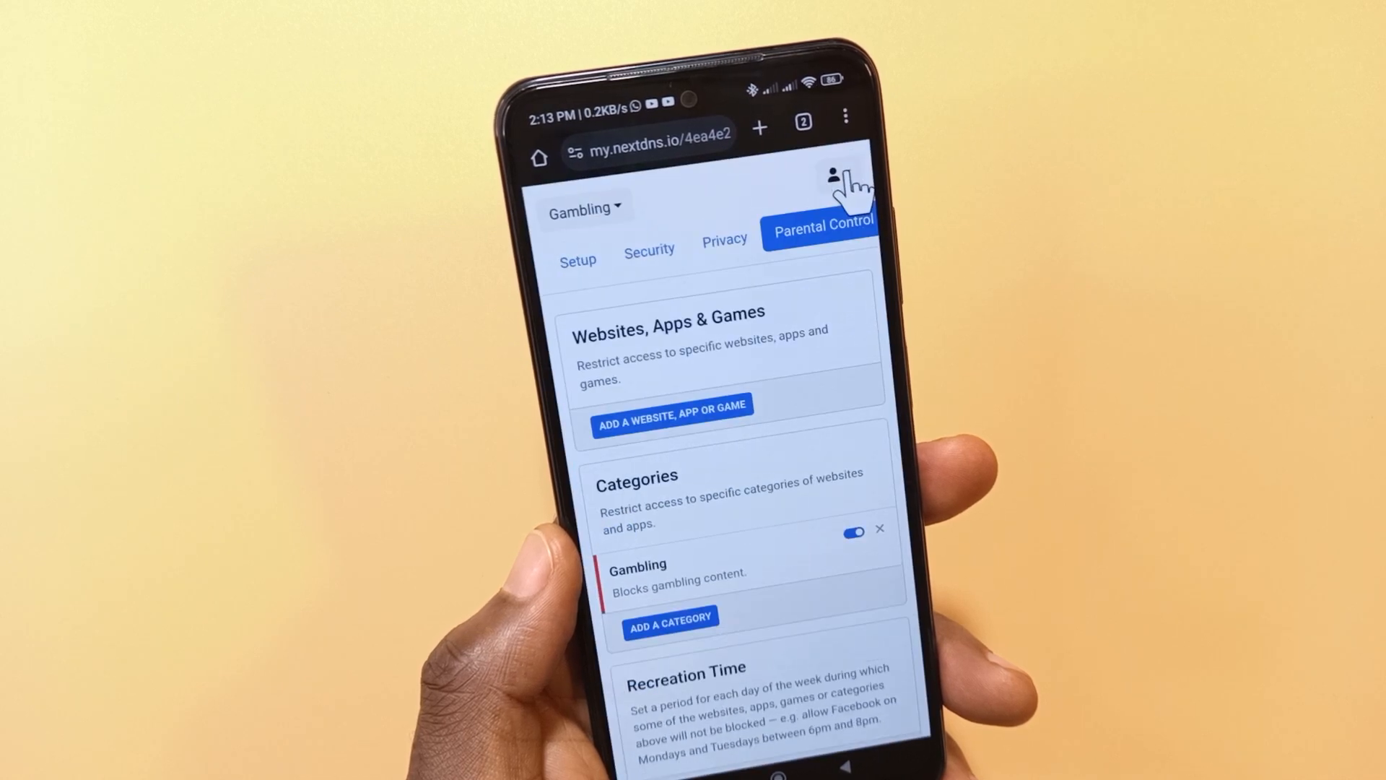
Return to the Gambling profile's Setup page before searching for gambling sites
click(576, 266)
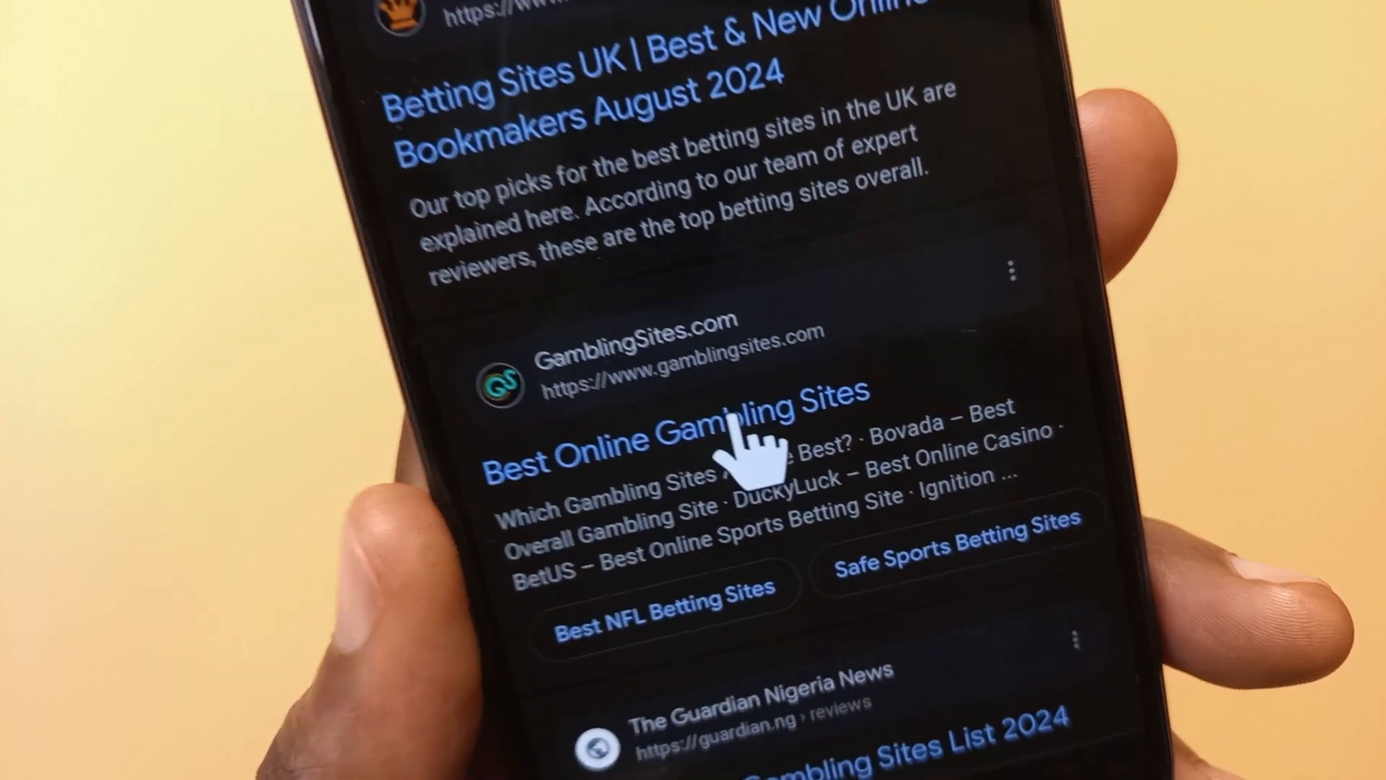
Visit Bovada from the Best Online Gambling Sites article and hit 'This site can't be reached'
click(752, 438)
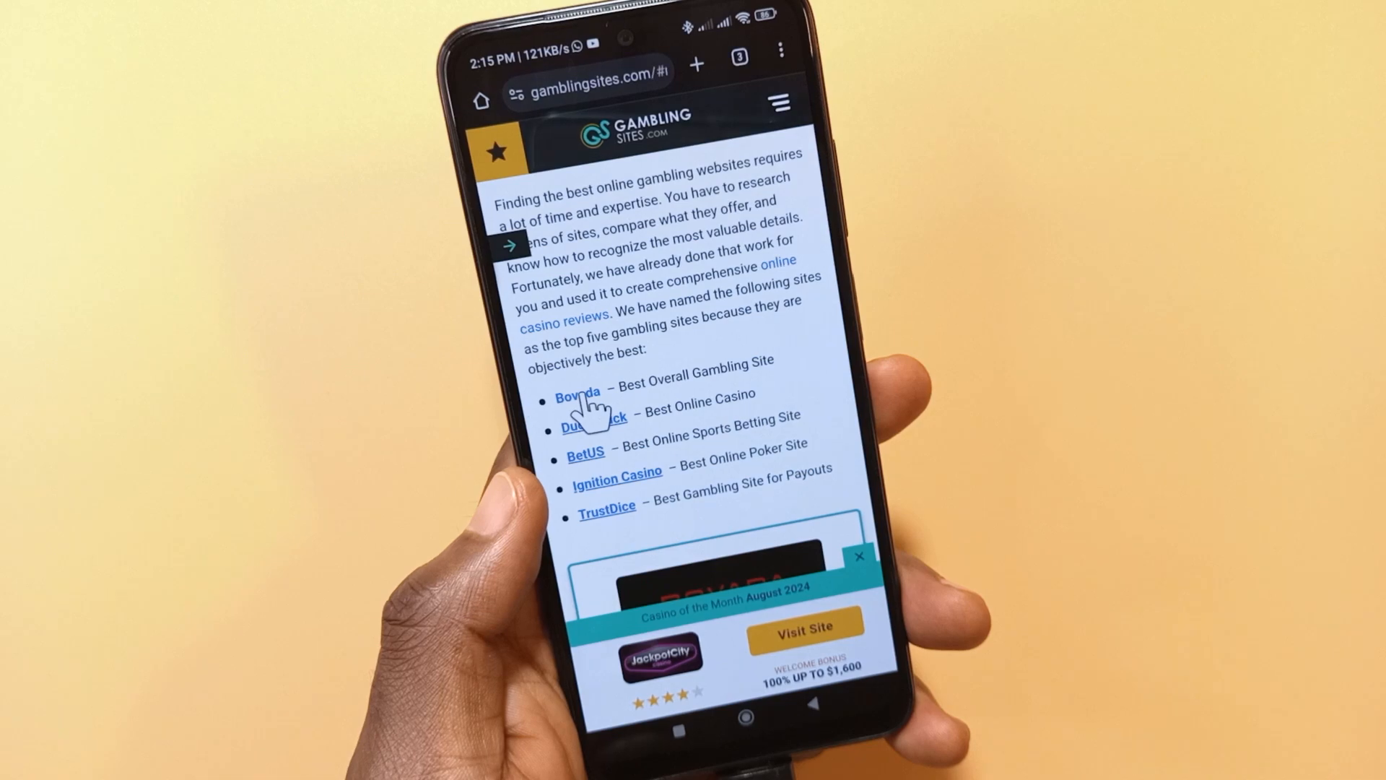
click(591, 401)
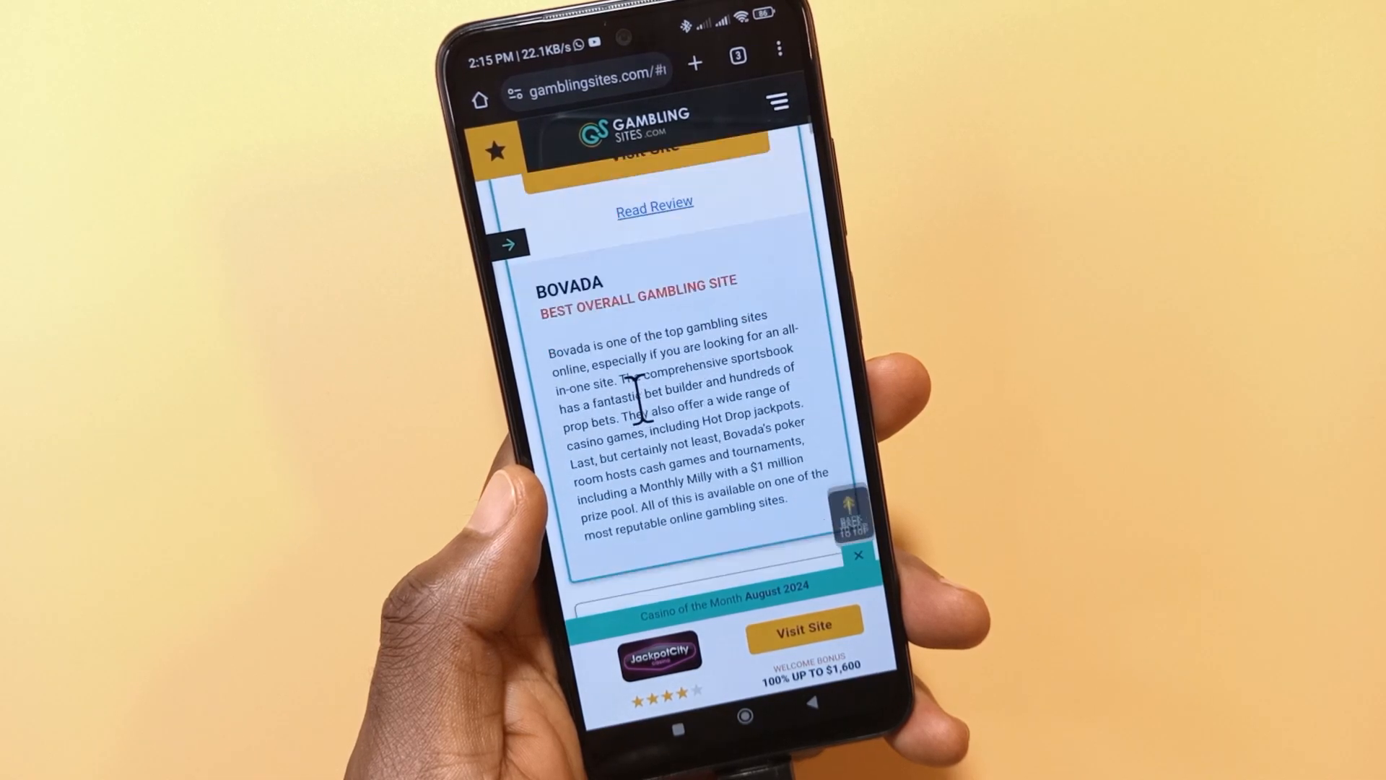
scroll(642, 409, up, 3)
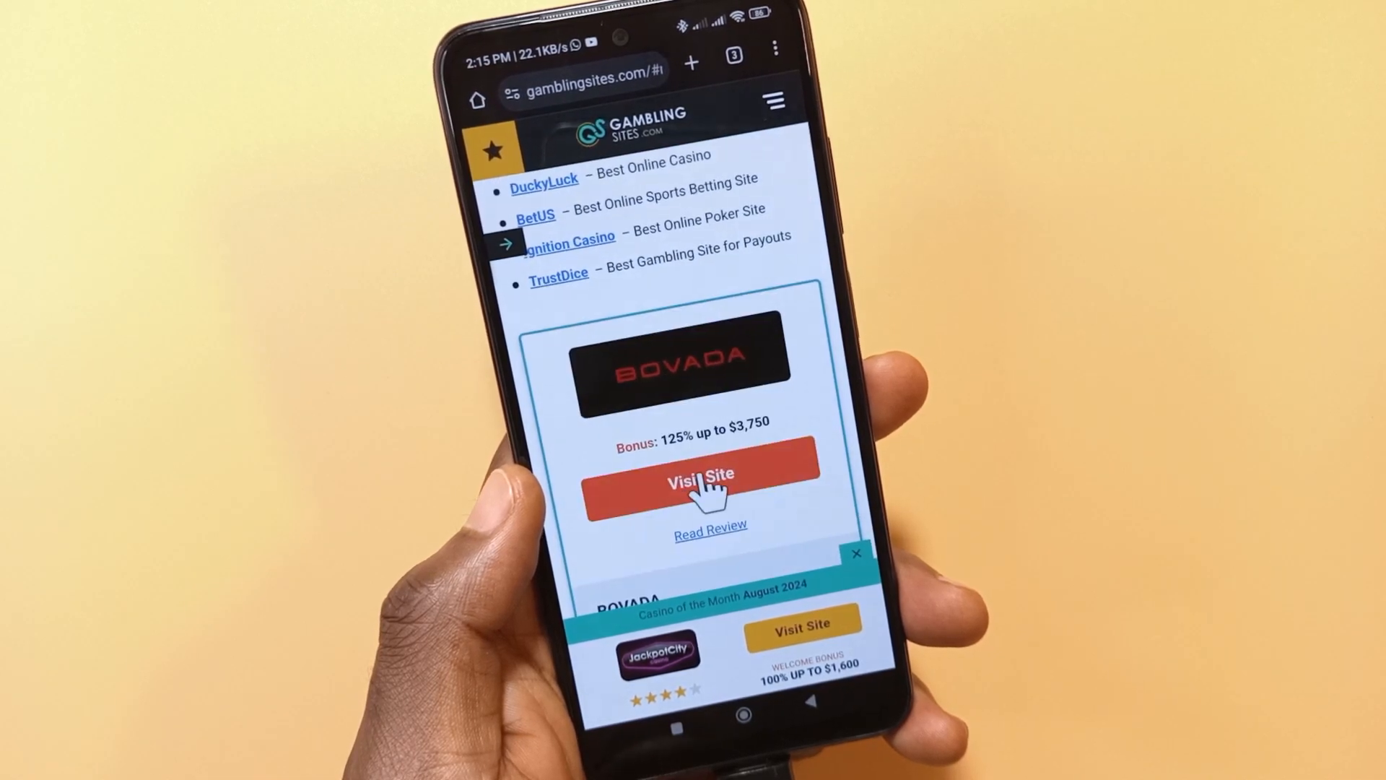
scroll(710, 487, down, 1)
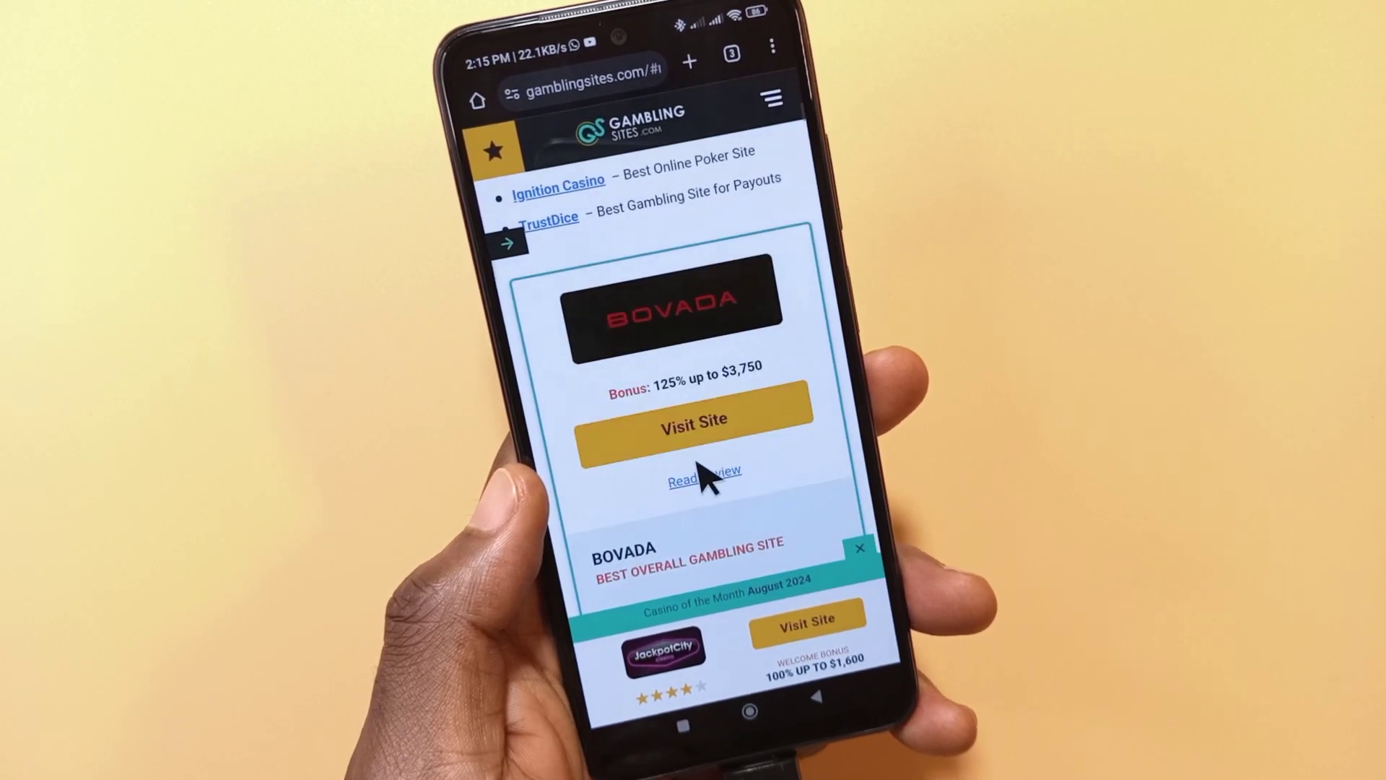
click(693, 423)
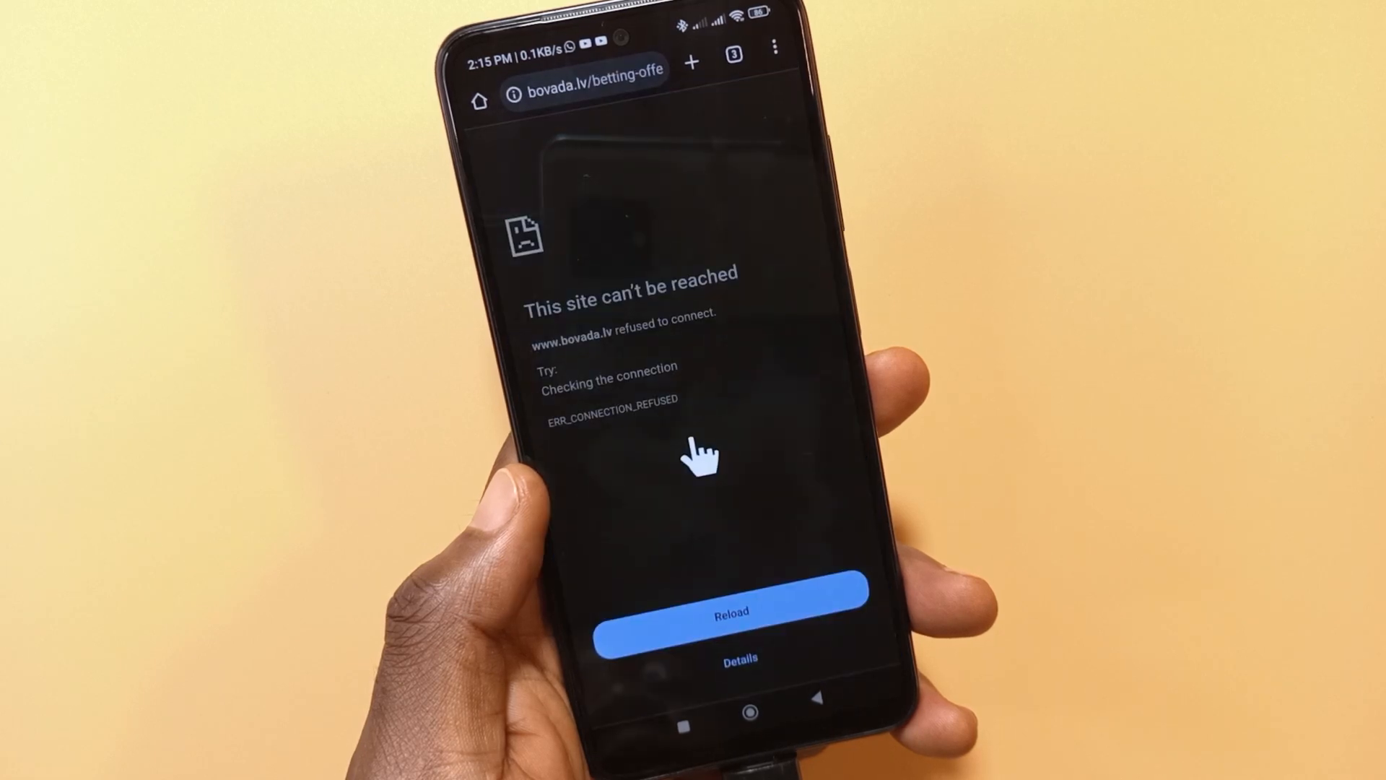
Return to the article and visit DuckyLuck, which also can't be reached
click(828, 704)
scroll(704, 487, down, 5)
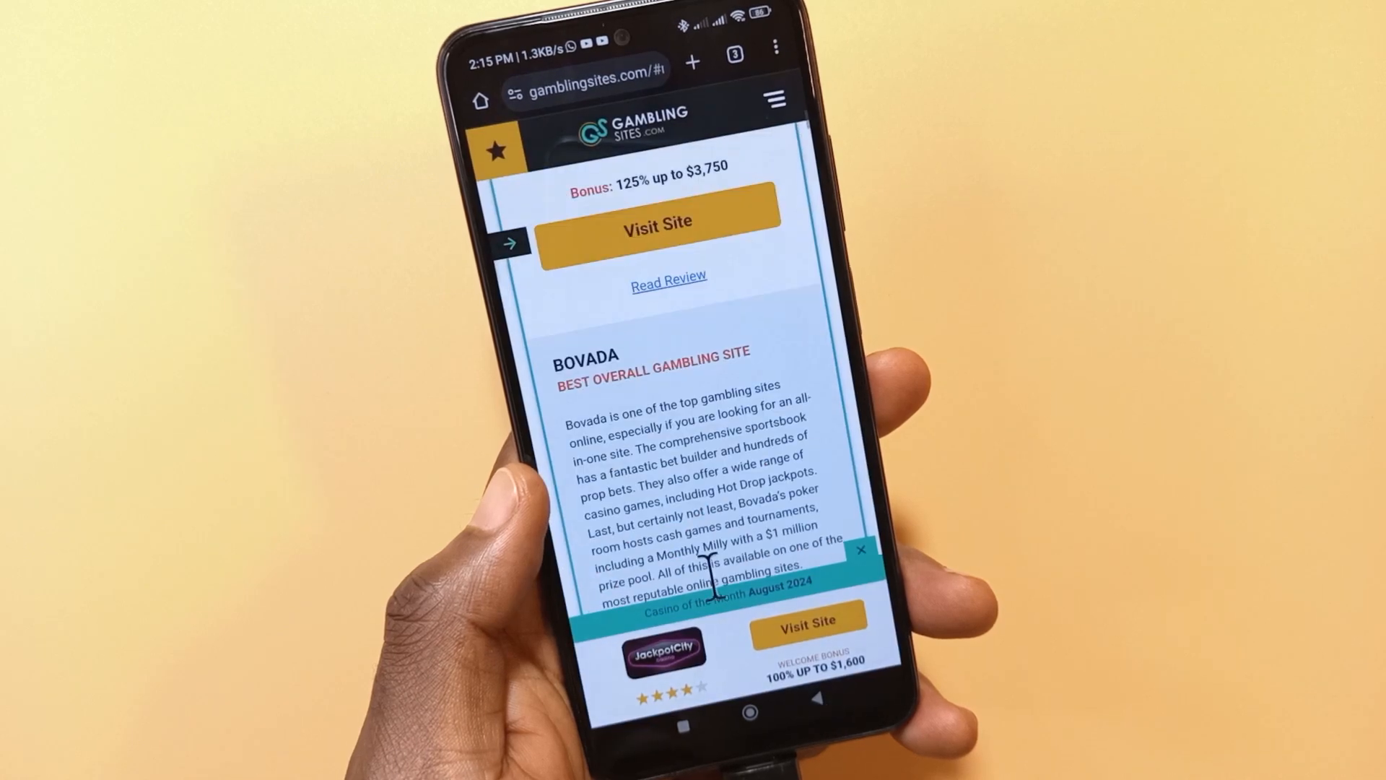
scroll(704, 521, down, 5)
scroll(706, 551, down, 5)
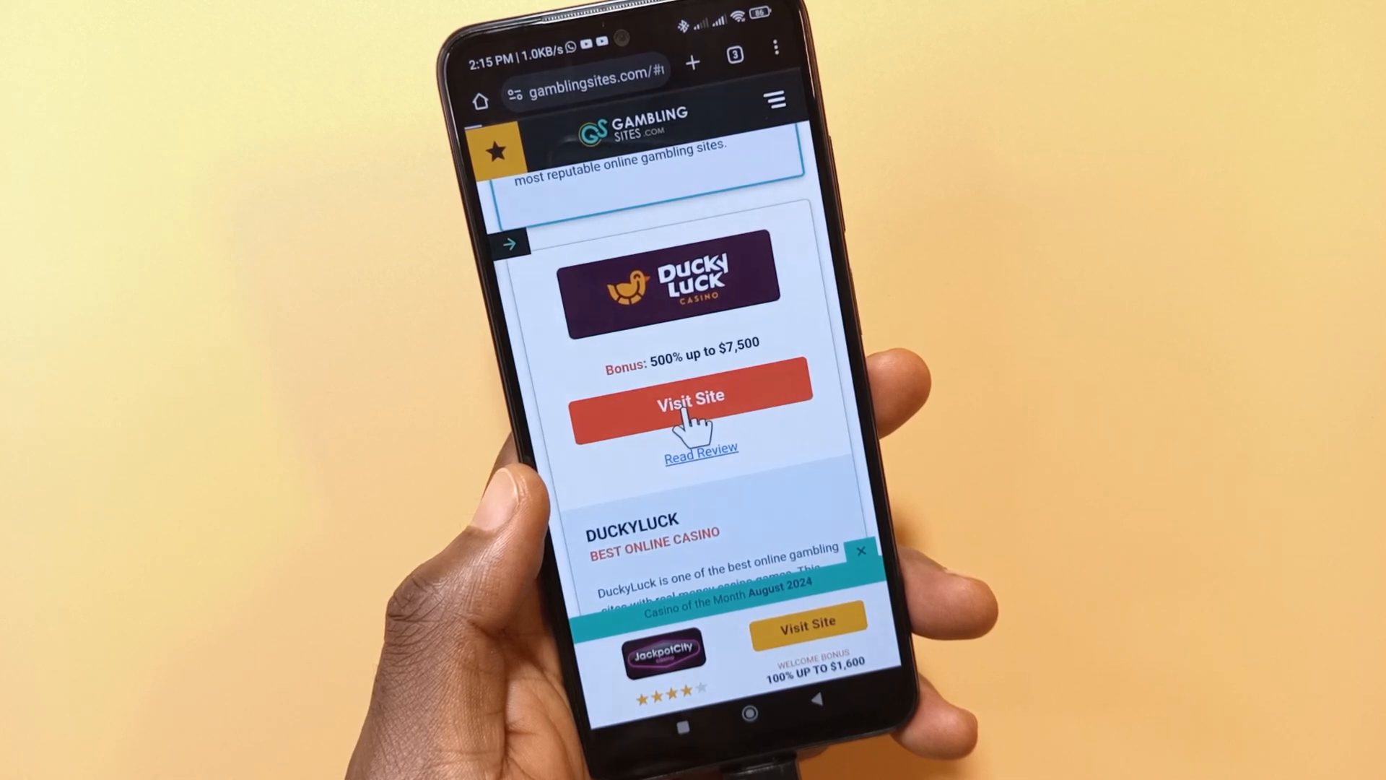
click(690, 399)
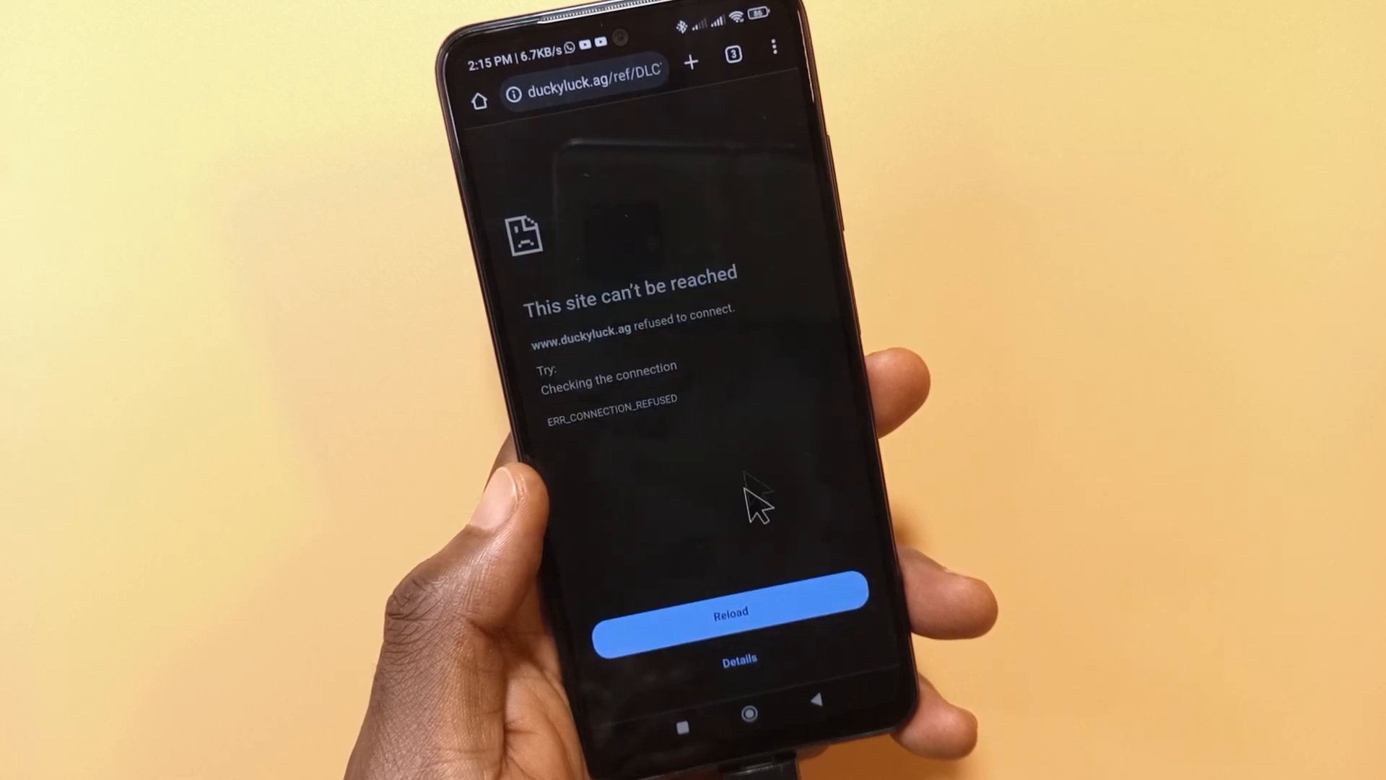